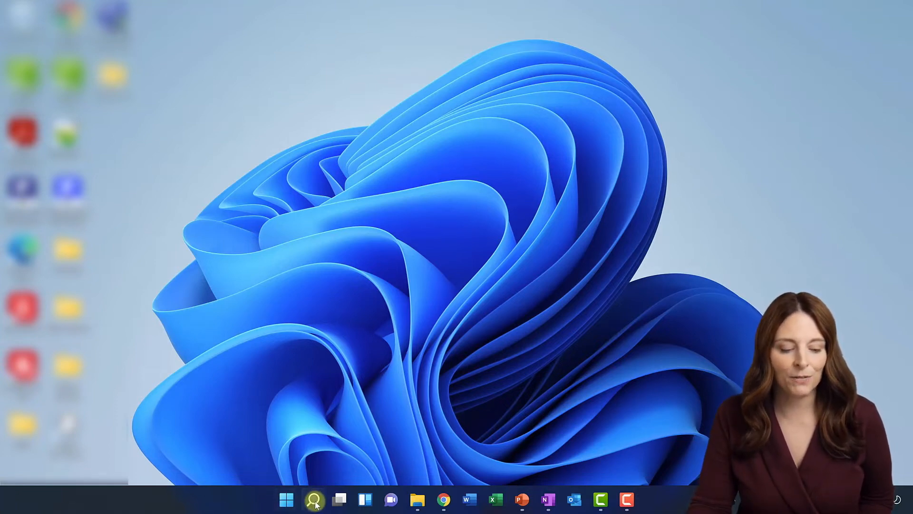
# - Open the taskbar page of the Windows personalization settings
pyautogui.moveTo(316, 503)
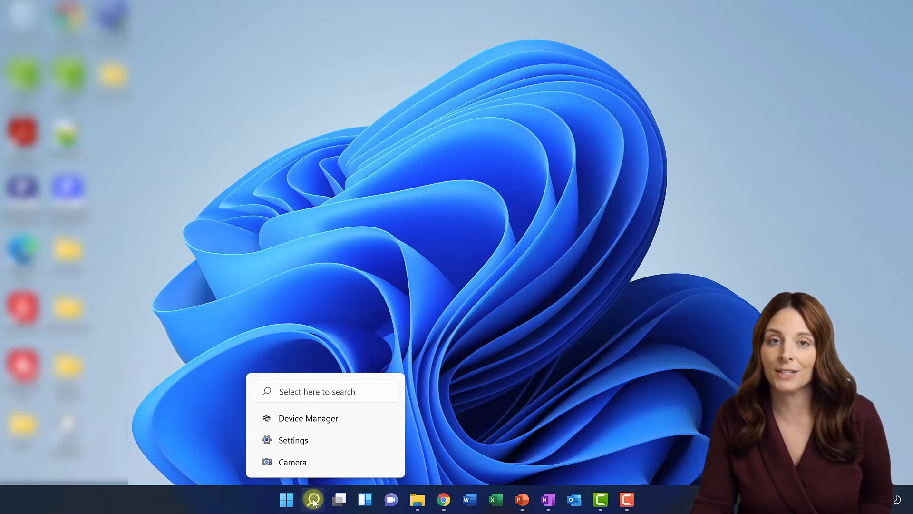
pyautogui.click(287, 500)
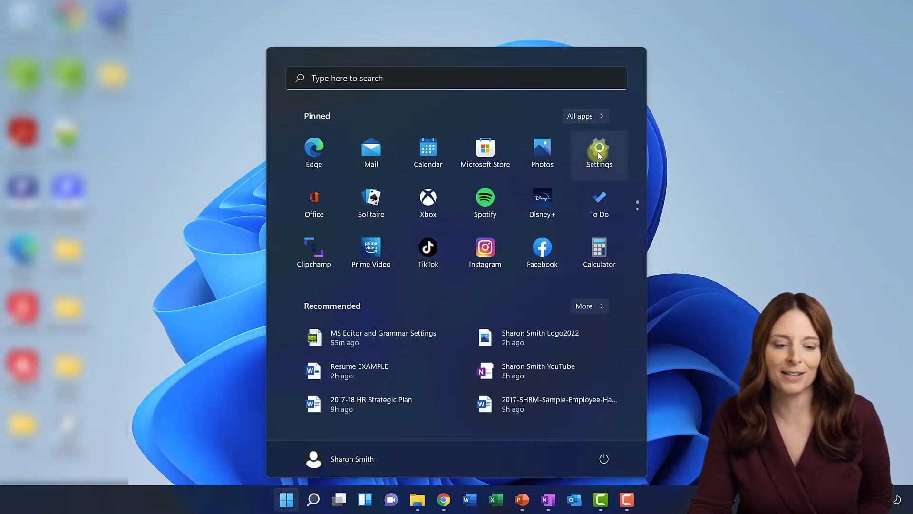
pyautogui.click(599, 152)
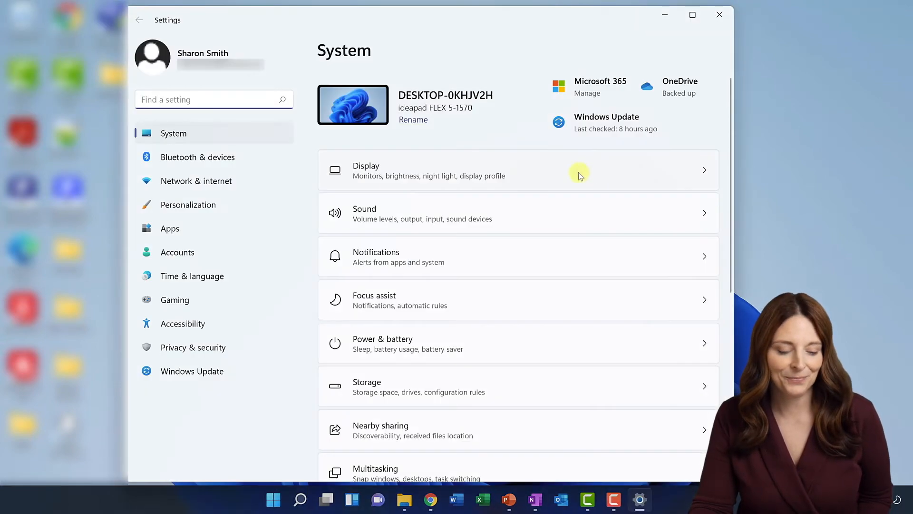
pyautogui.click(238, 204)
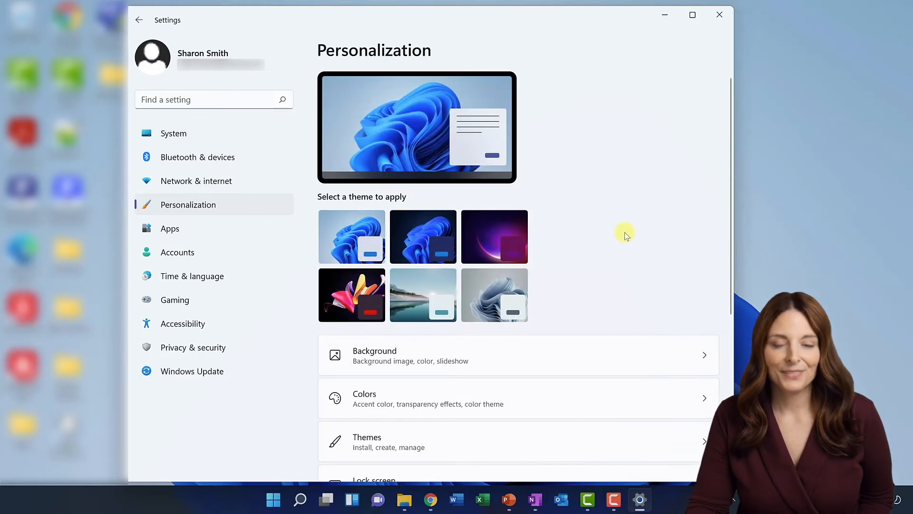
pyautogui.scroll(-5, 638, 218)
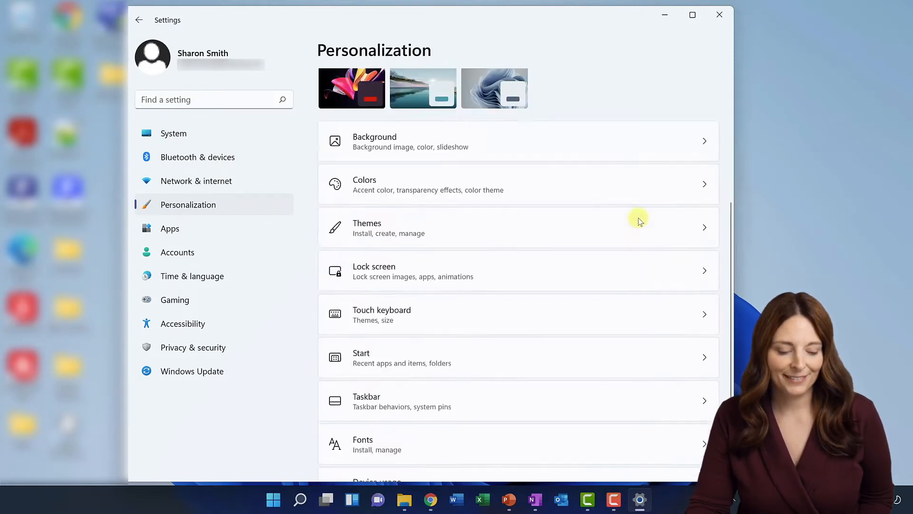
pyautogui.click(682, 342)
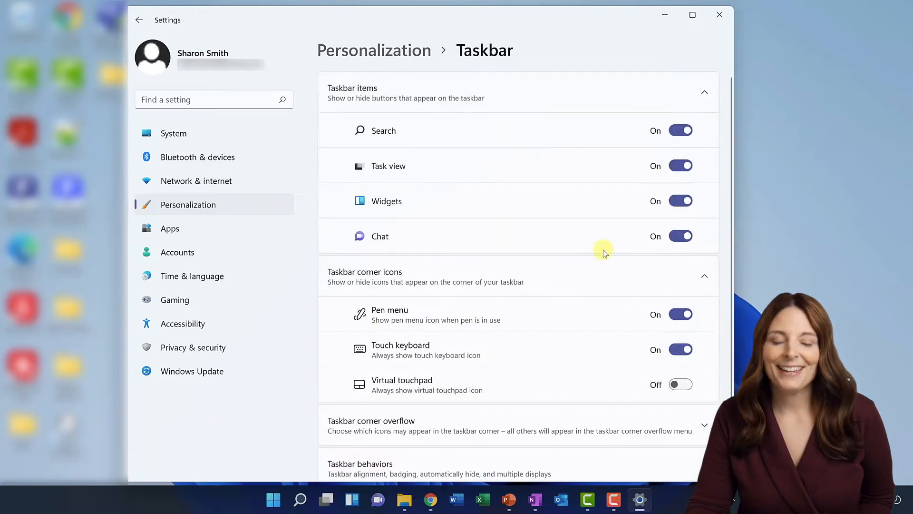
# - Expand the taskbar behaviors and set the taskbar alignment to Left
pyautogui.scroll(-3, 603, 249)
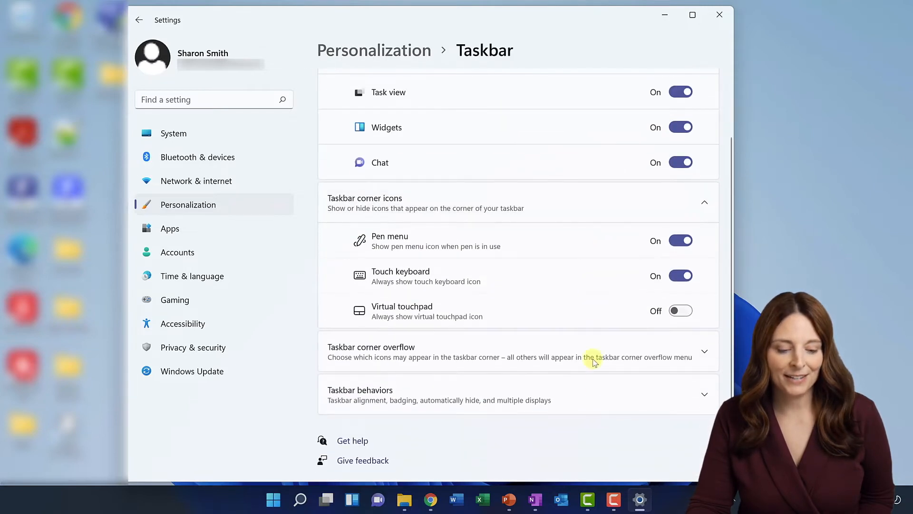
pyautogui.click(617, 398)
pyautogui.scroll(-5, 652, 327)
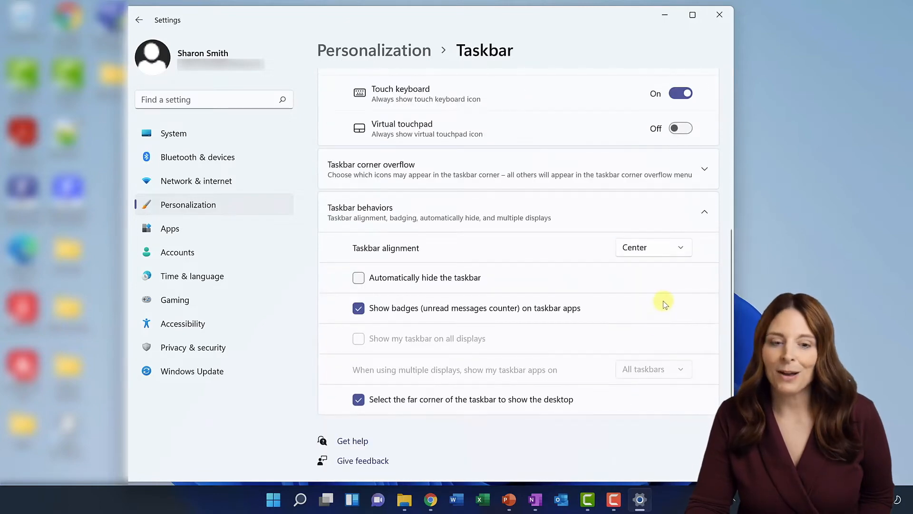
pyautogui.click(682, 248)
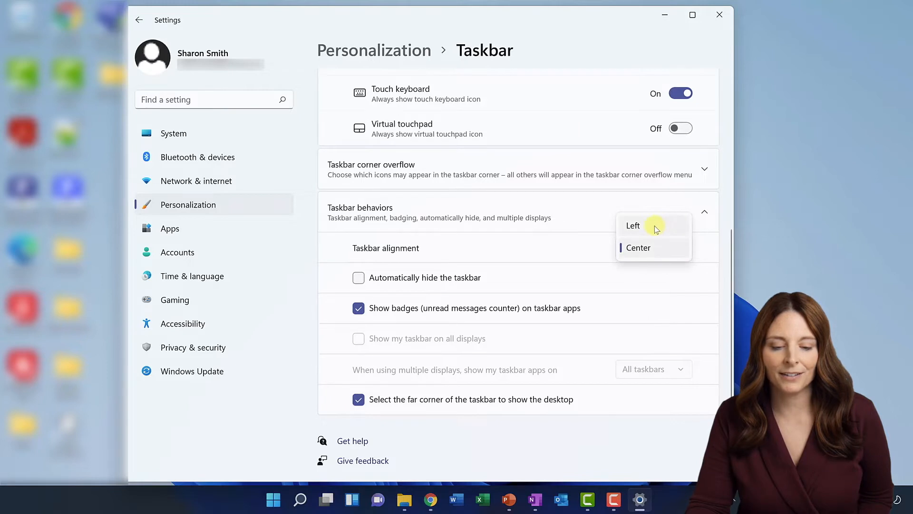
pyautogui.click(655, 227)
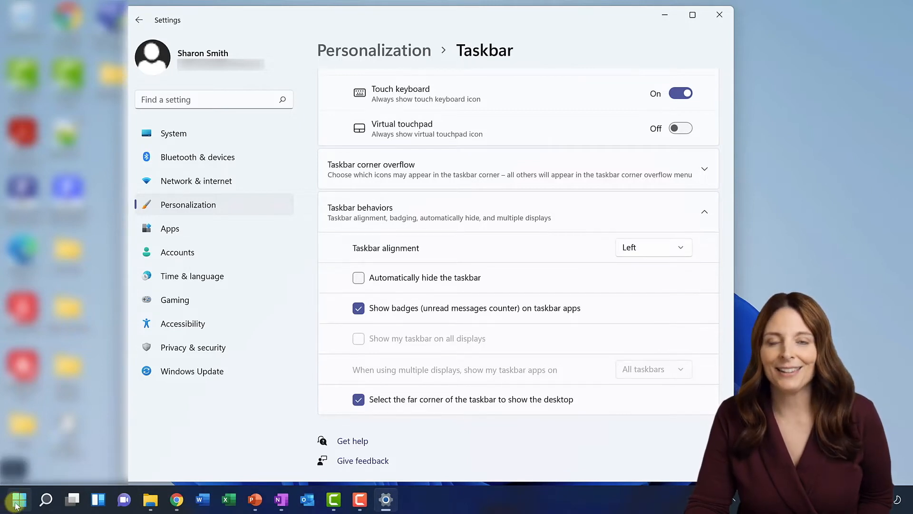
# - Change the desktop background to the recent picture with the purple glowing arc, and close Settings
pyautogui.scroll(3, 545, 386)
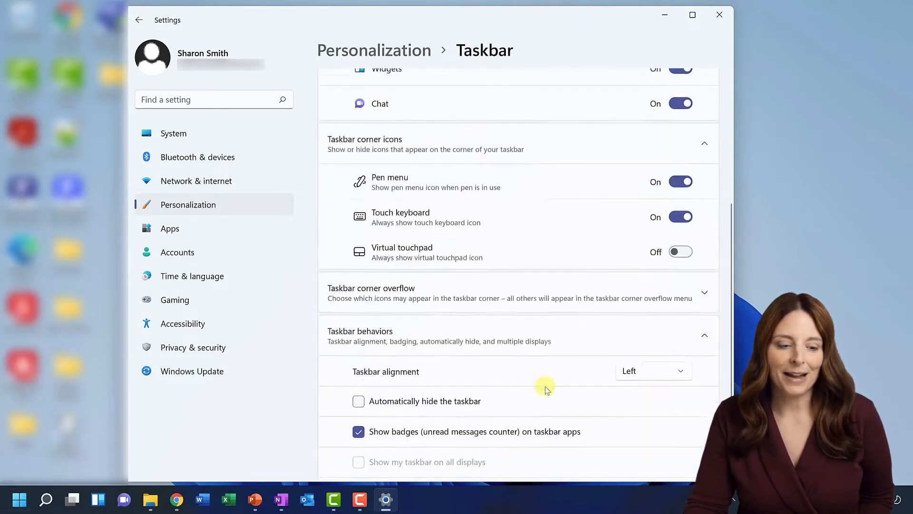
pyautogui.scroll(3, 545, 387)
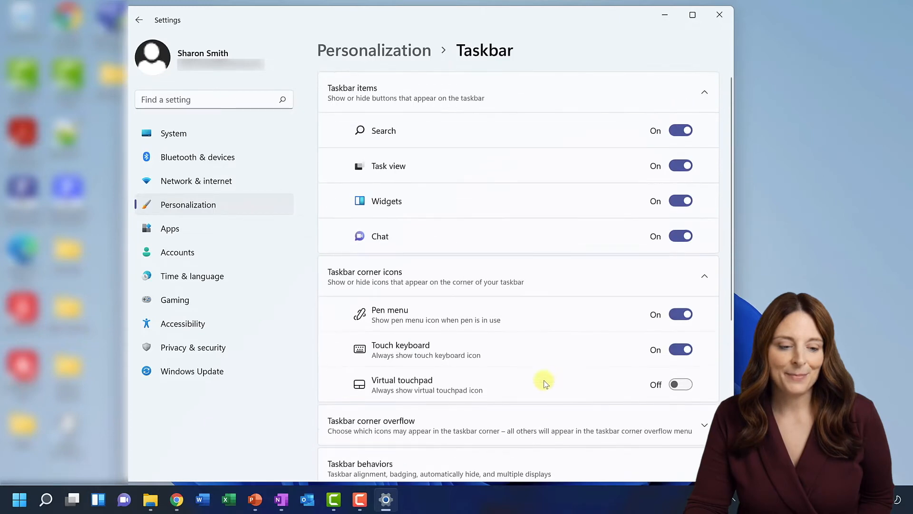
pyautogui.click(387, 52)
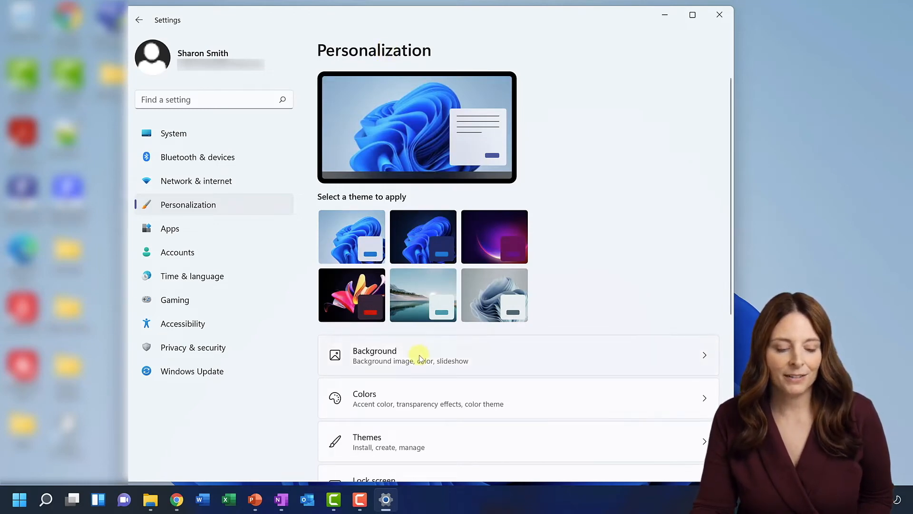
pyautogui.click(476, 352)
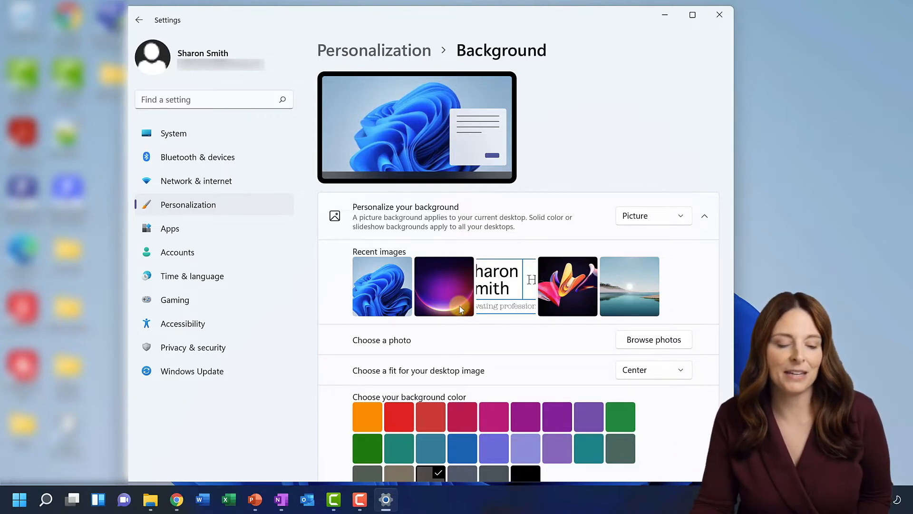
pyautogui.click(449, 293)
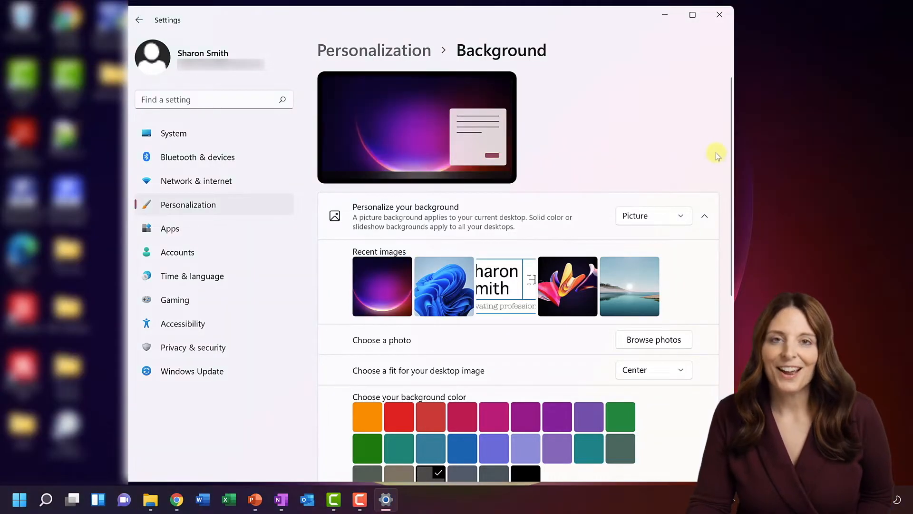
pyautogui.click(720, 15)
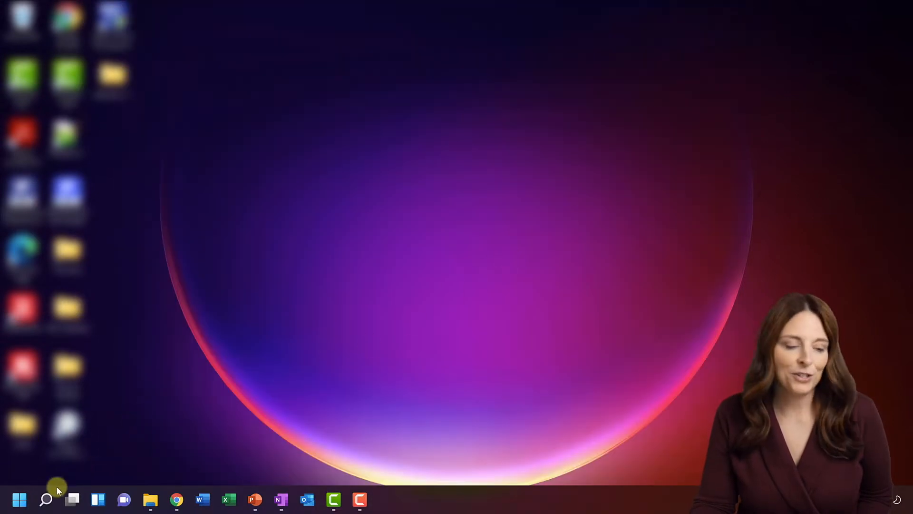
# - Move the pinned File Explorer app in Start from the second page to the first, between Mail and Calendar
pyautogui.click(20, 499)
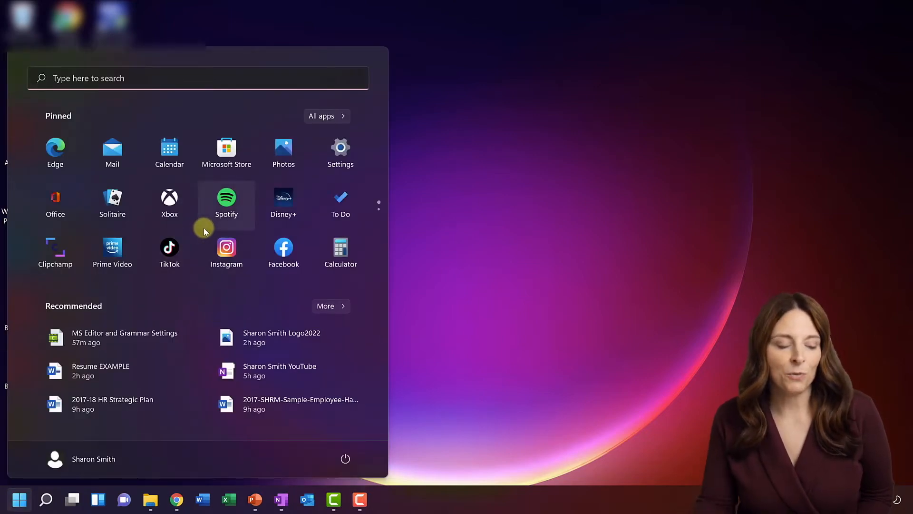
pyautogui.scroll(-1, 203, 227)
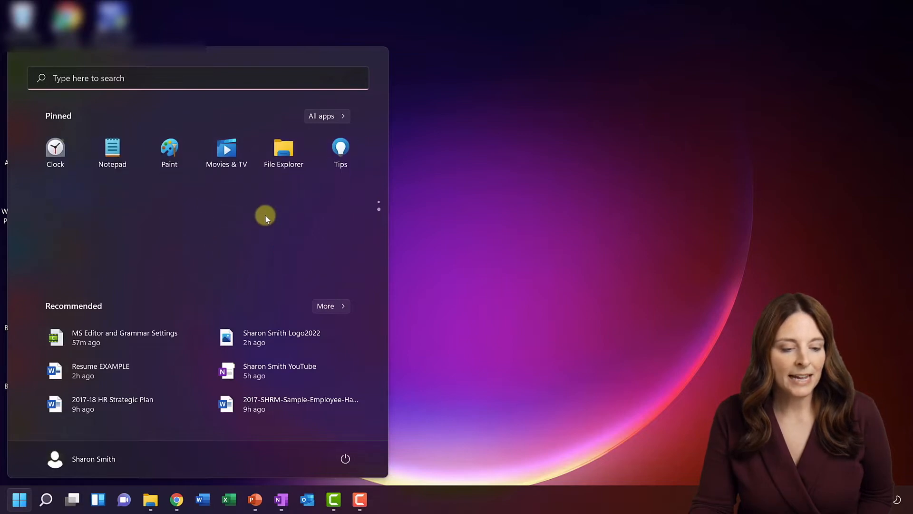
pyautogui.scroll(1, 267, 212)
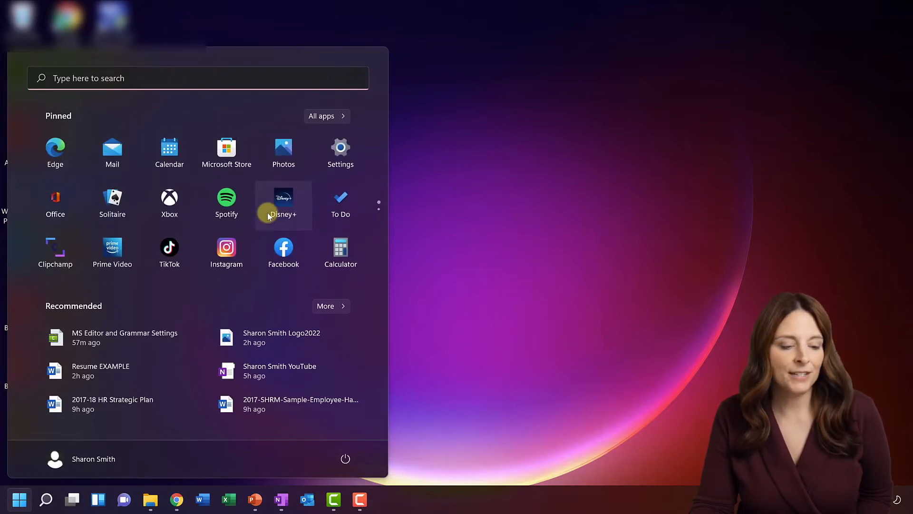
pyautogui.scroll(-1, 267, 212)
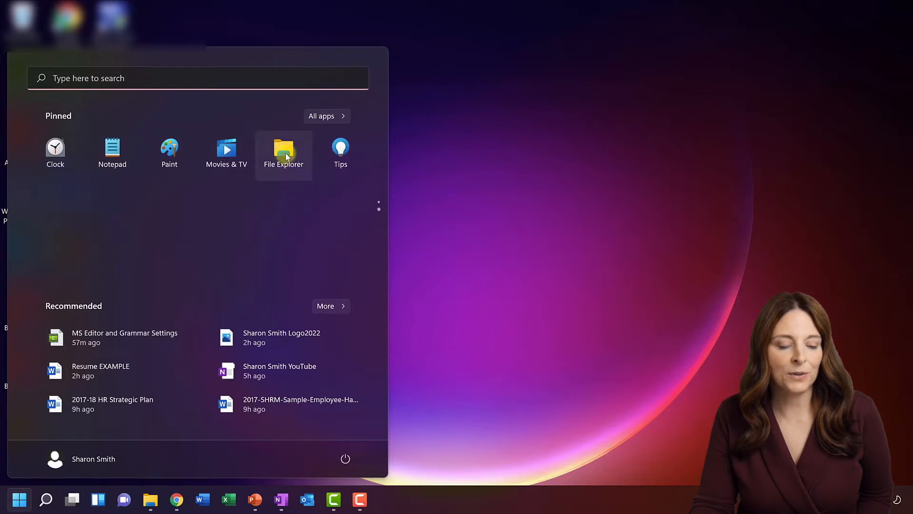
pyautogui.moveTo(286, 155)
pyautogui.mouseDown()
pyautogui.moveTo(200, 145)
pyautogui.moveTo(199, 109)
pyautogui.moveTo(187, 154)
pyautogui.moveTo(114, 157)
pyautogui.moveTo(152, 167)
pyautogui.mouseUp()
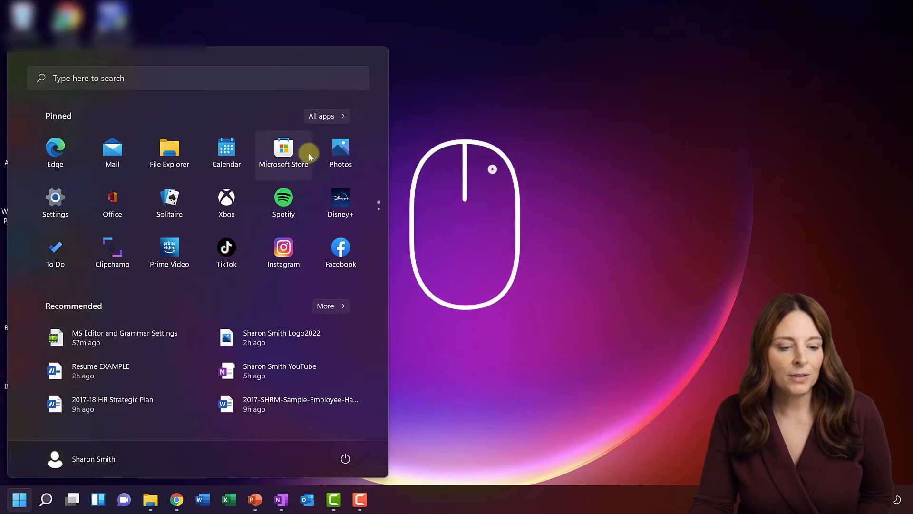
# - Examine the shortcut options for the pinned Microsoft Store app and for Adobe Acrobat DC in the full app list
pyautogui.rightClick(282, 156)
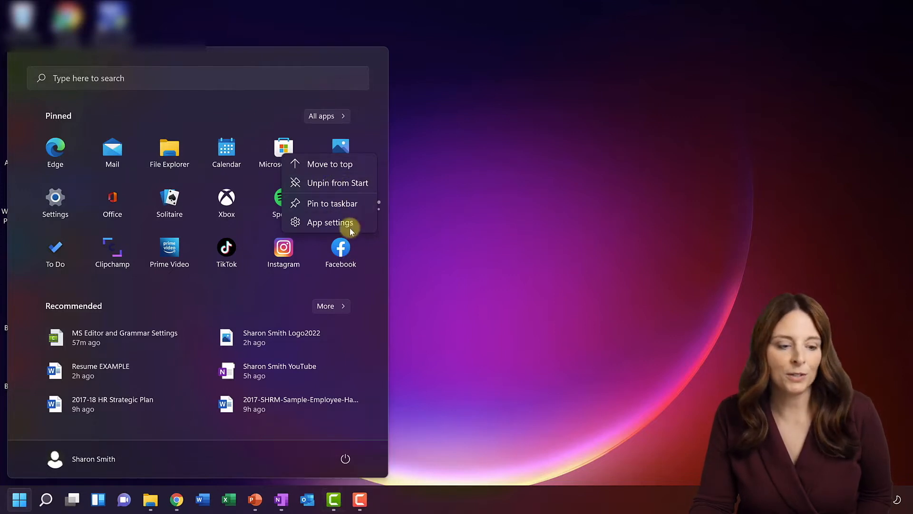
pyautogui.click(327, 116)
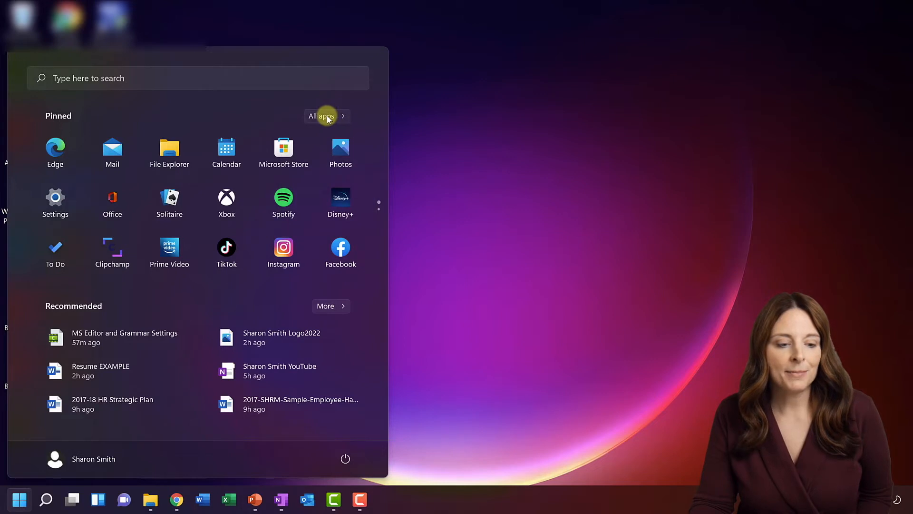
pyautogui.click(327, 117)
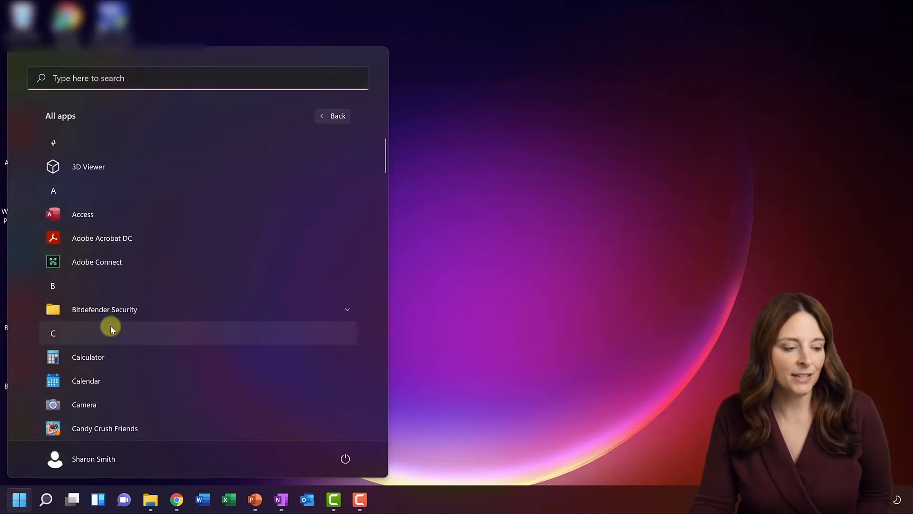
pyautogui.rightClick(111, 244)
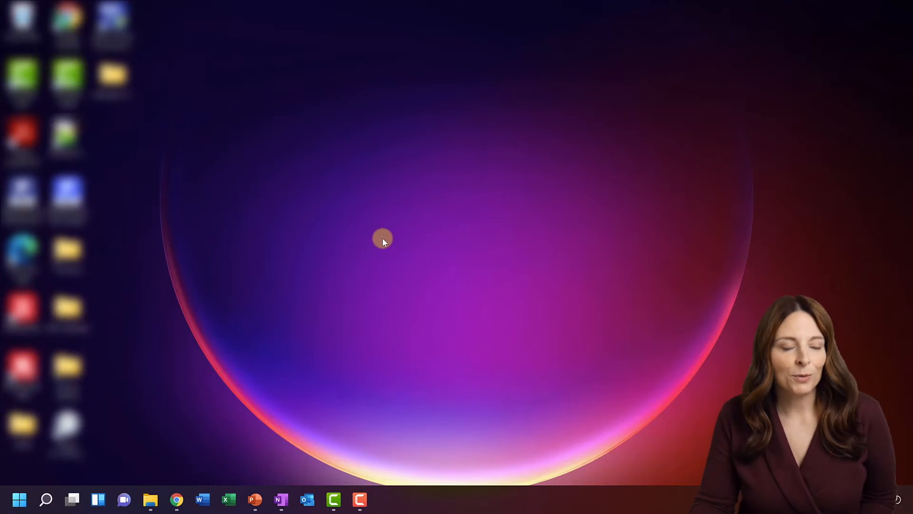
# - Switch to File Explorer and examine the standard and extended options for the Windows 11 folder on the Desktop
pyautogui.click(151, 500)
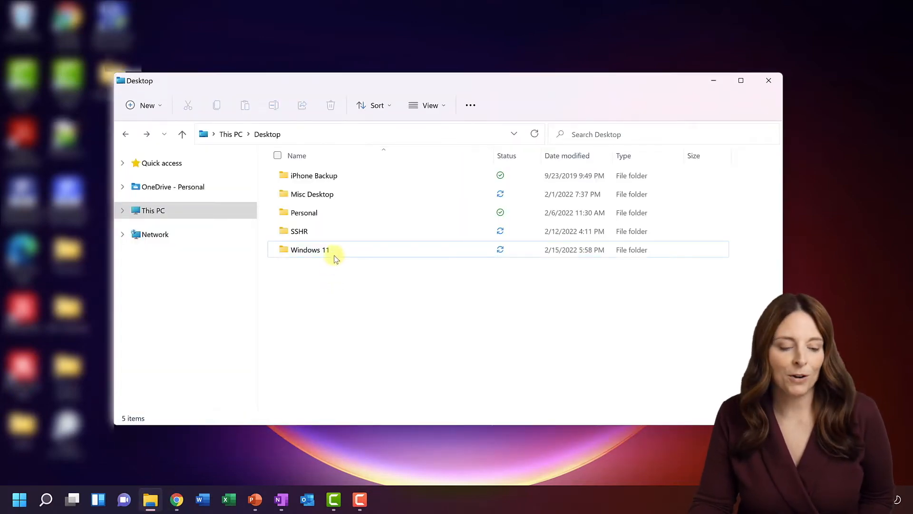
pyautogui.click(334, 251)
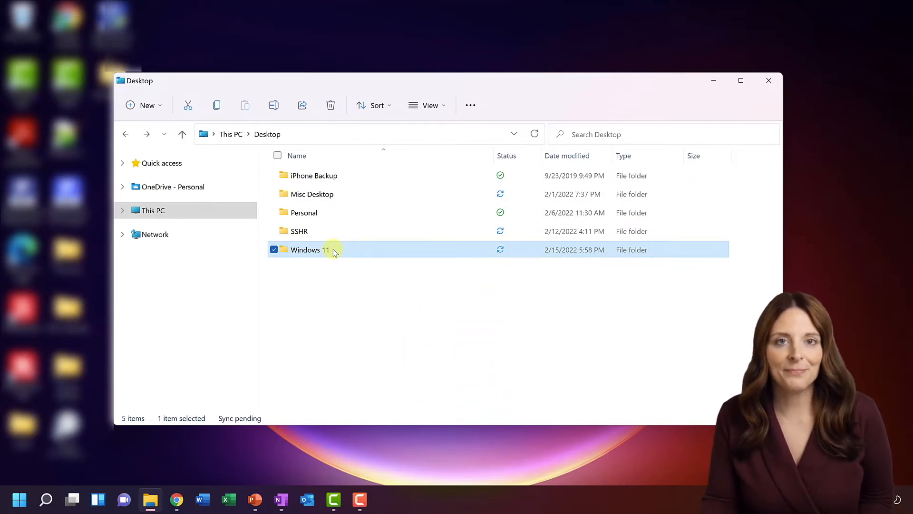
pyautogui.rightClick(333, 250)
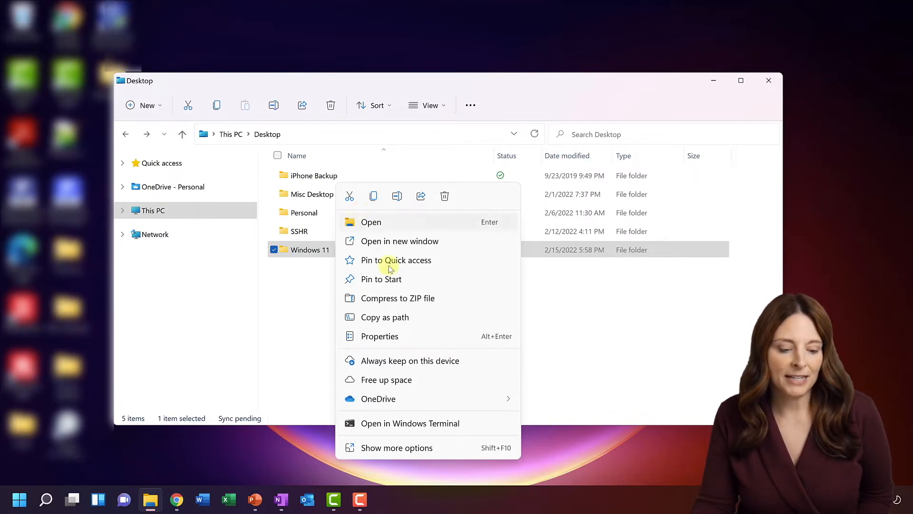
pyautogui.click(403, 452)
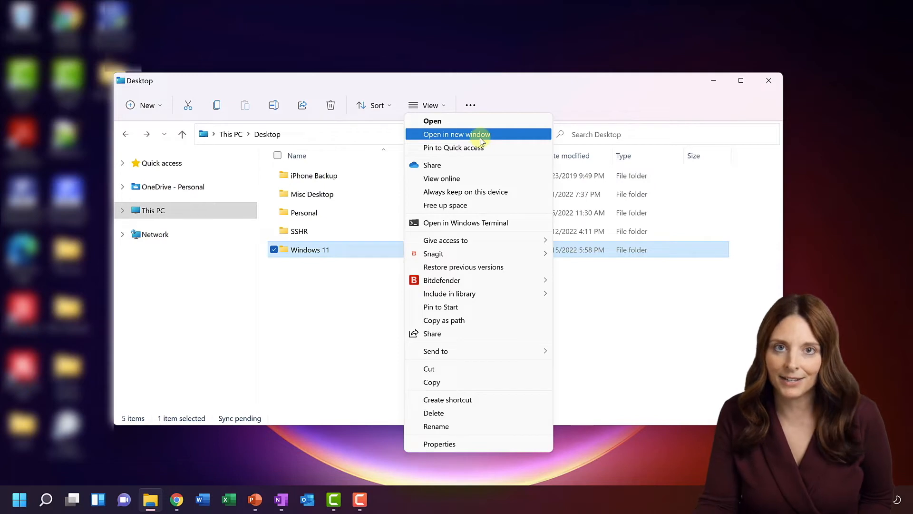
pyautogui.click(319, 252)
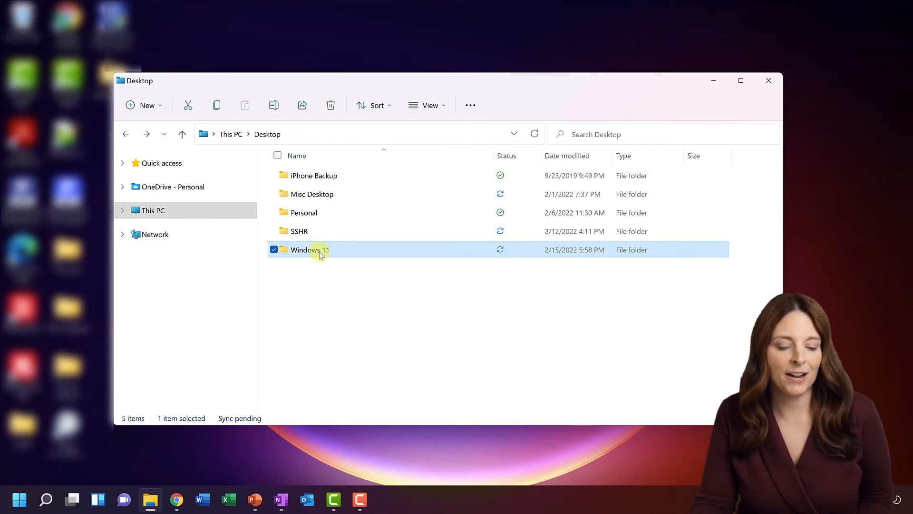
# - Open the Windows 11 folder and switch its file list to Compact view
pyautogui.doubleClick(319, 252)
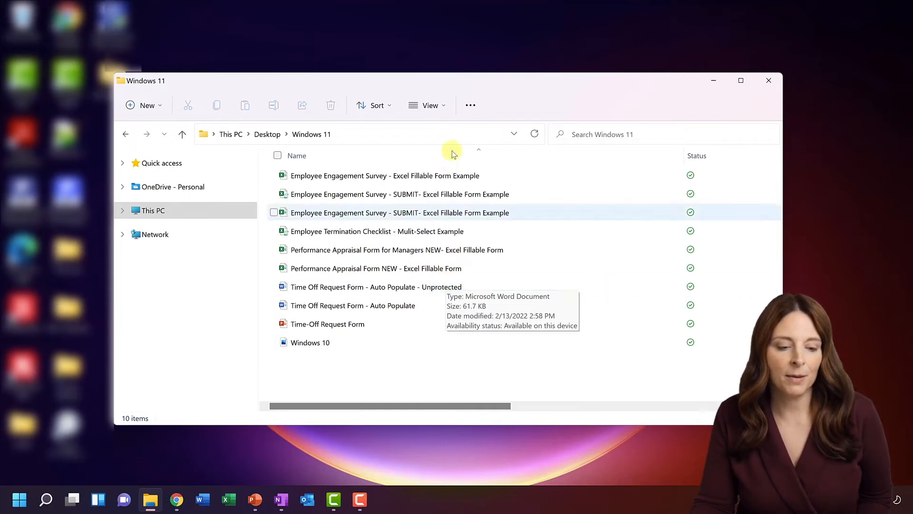
pyautogui.click(438, 106)
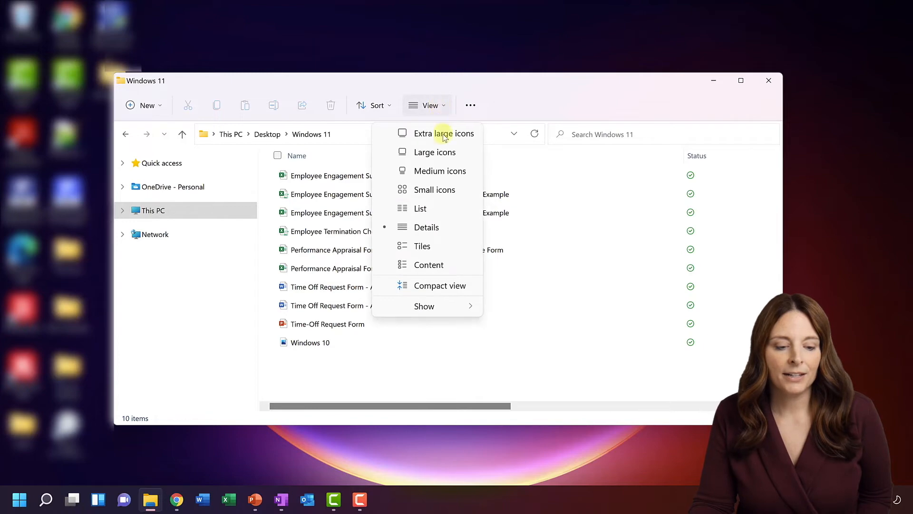
pyautogui.click(455, 290)
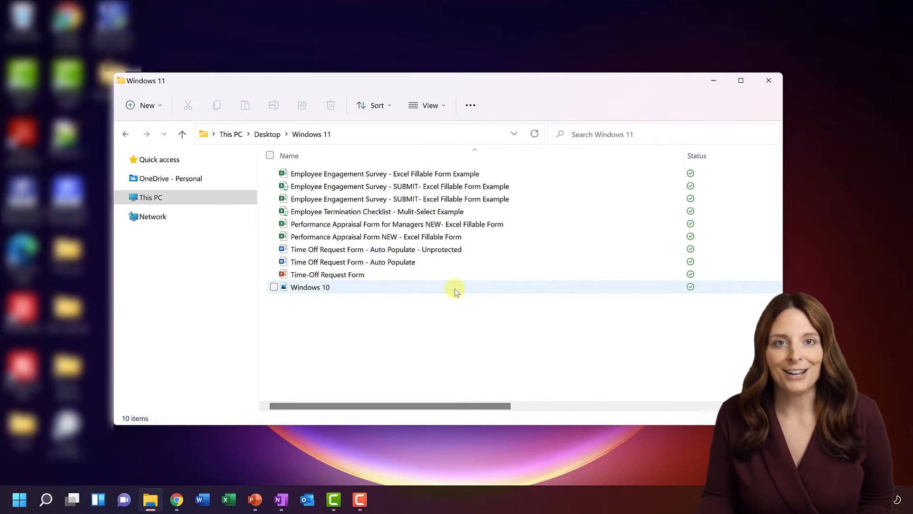
# - Create a new folder inside the Windows 11 folder and keep its default name, New folder
pyautogui.rightClick(328, 312)
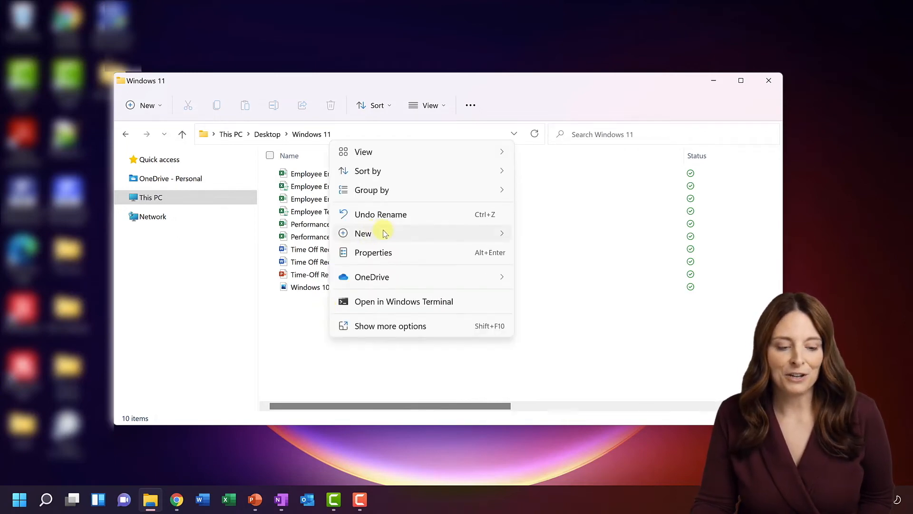
pyautogui.moveTo(379, 232)
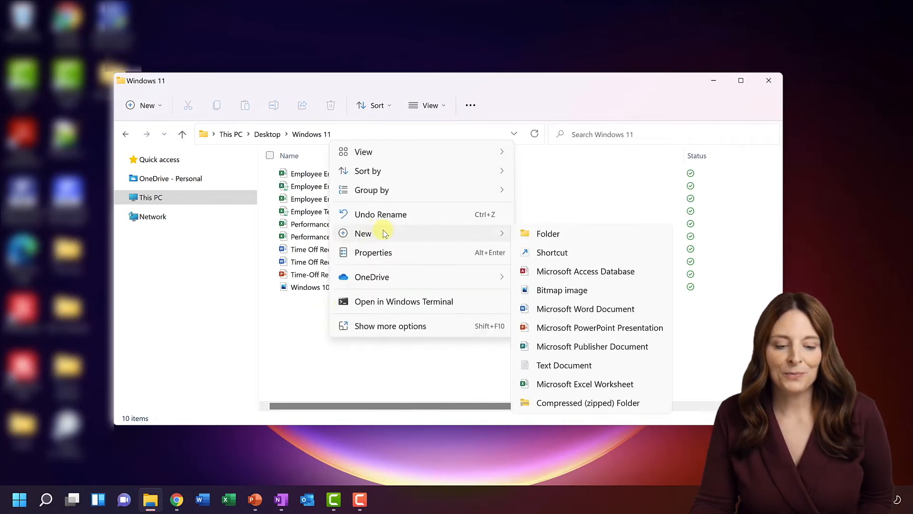
pyautogui.click(560, 235)
pyautogui.click(351, 328)
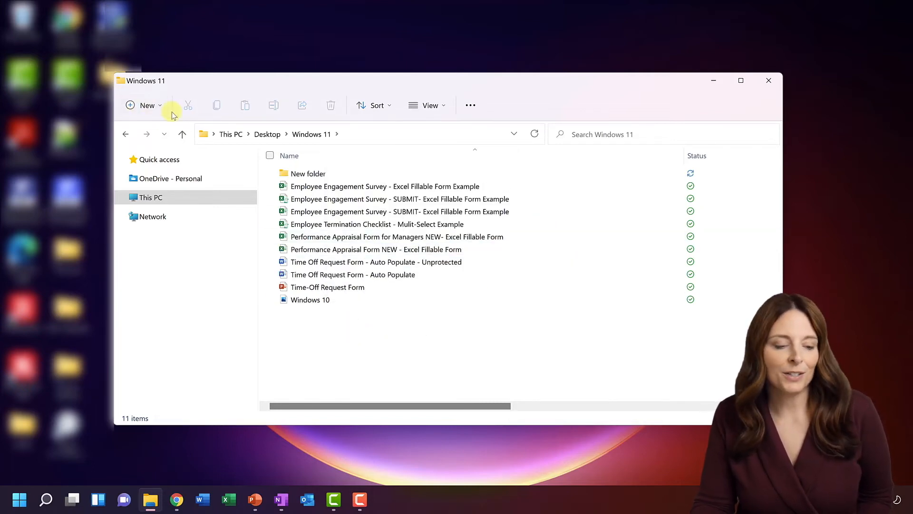
# - Open Folder Options with New folder selected and examine the start location choices for File Explorer
pyautogui.click(307, 173)
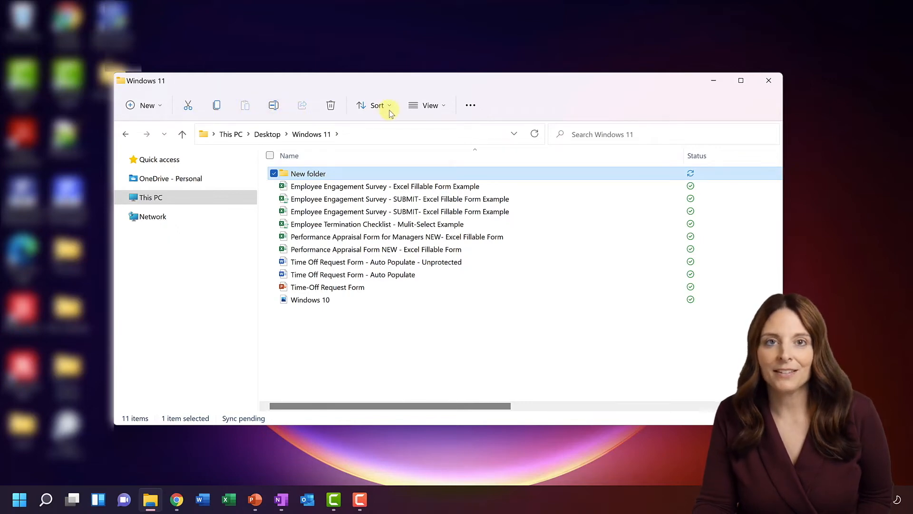
pyautogui.click(472, 109)
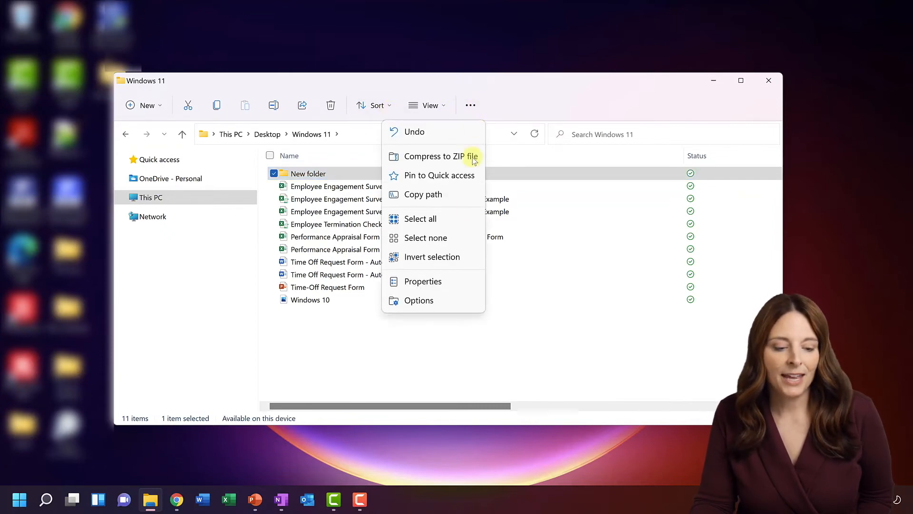
pyautogui.click(436, 304)
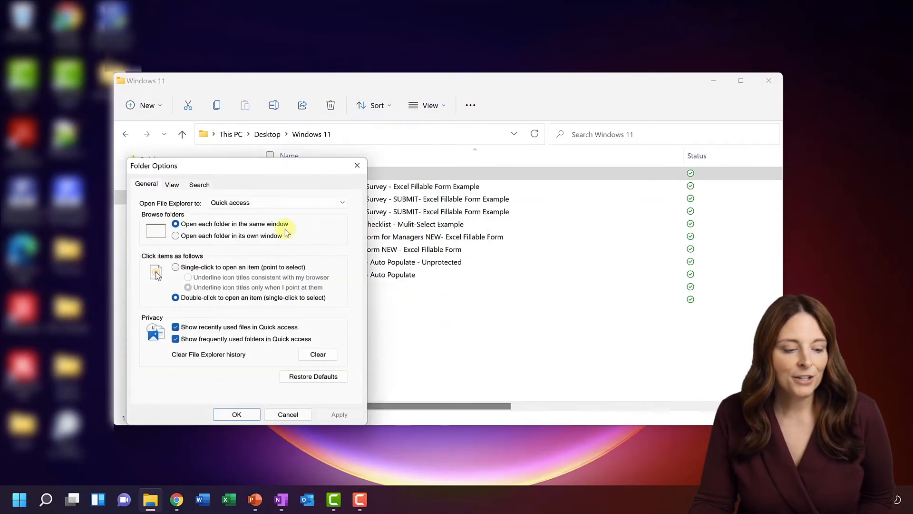
pyautogui.moveTo(303, 171); pyautogui.dragTo(563, 135)
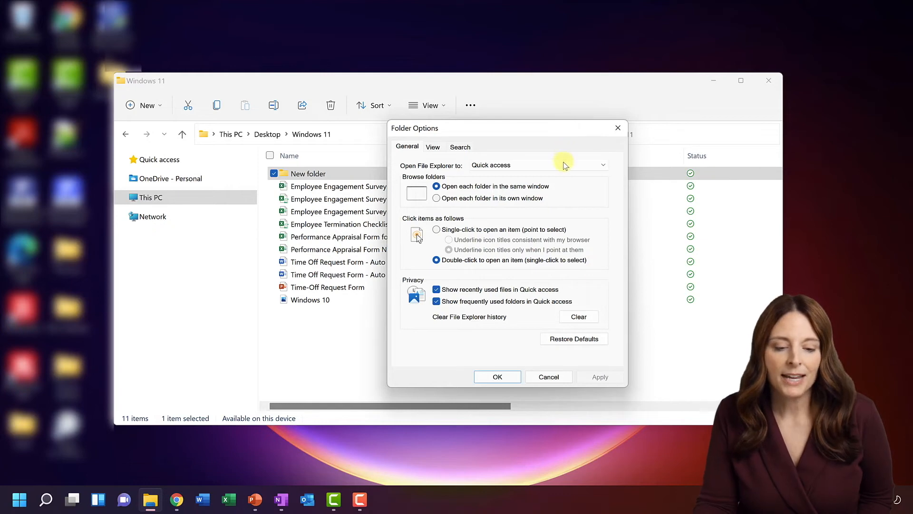
pyautogui.click(604, 166)
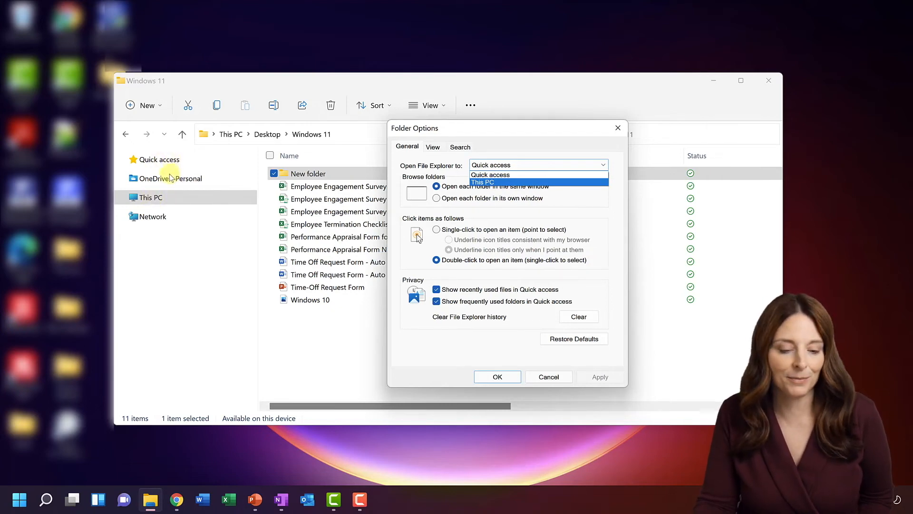
pyautogui.click(555, 205)
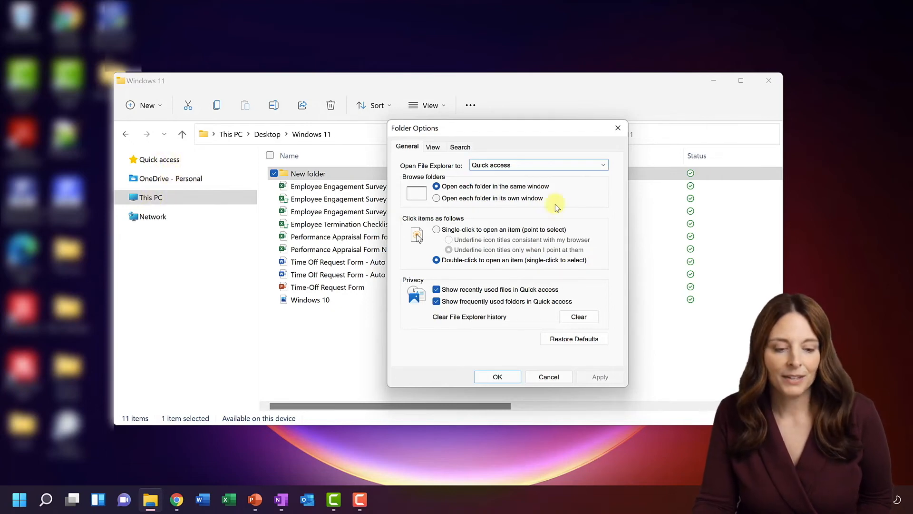
# - Apply the general folder options with each folder opening in the same window, and close Folder Options
pyautogui.click(437, 198)
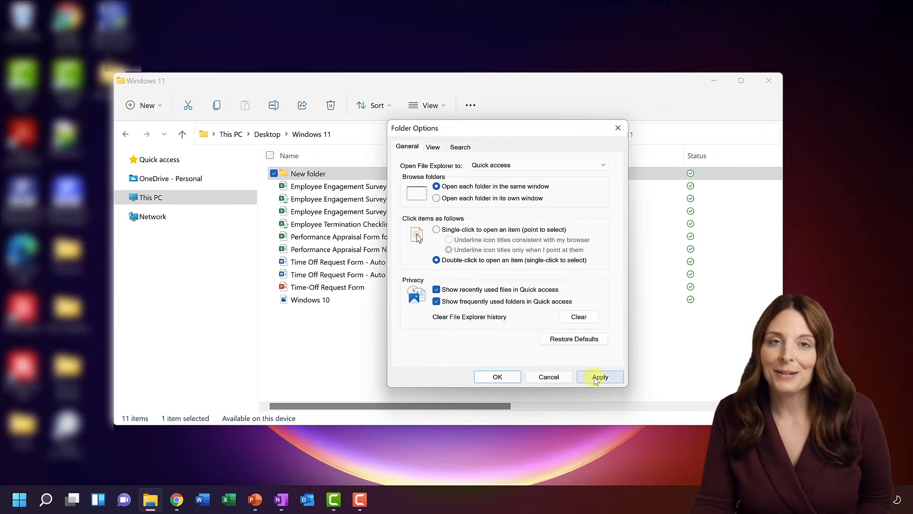
pyautogui.click(597, 378)
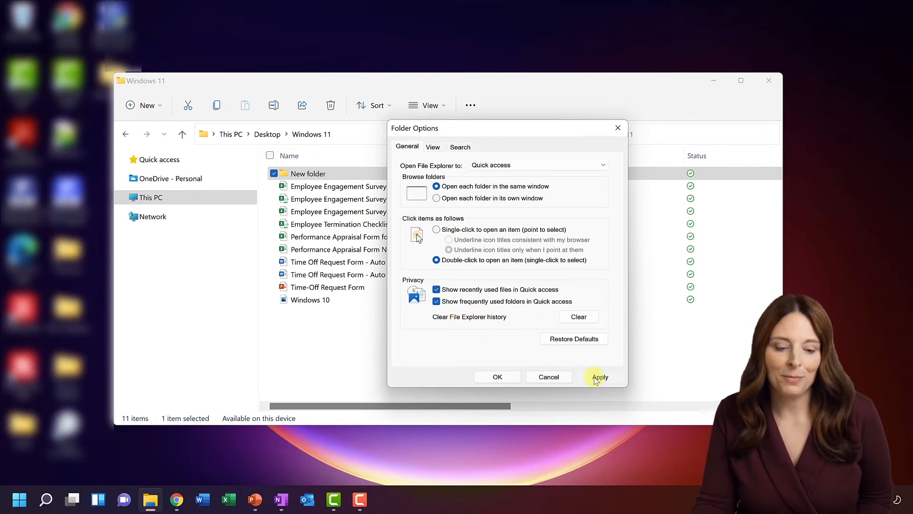
pyautogui.click(498, 377)
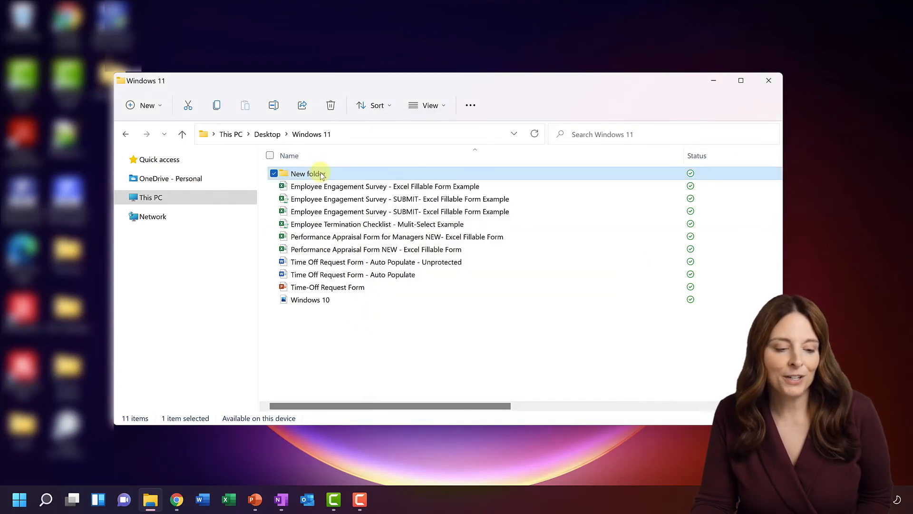
# - Delete New folder from the Windows 11 folder
pyautogui.rightClick(322, 175)
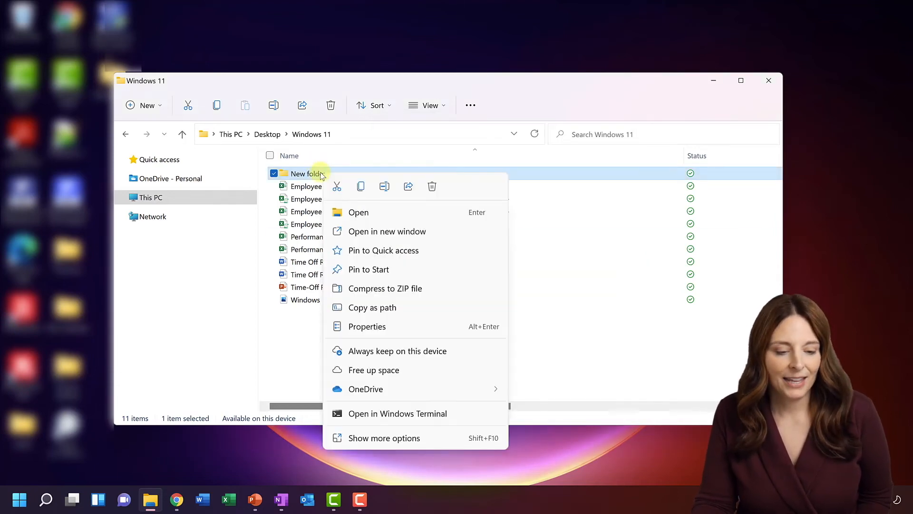
pyautogui.click(432, 186)
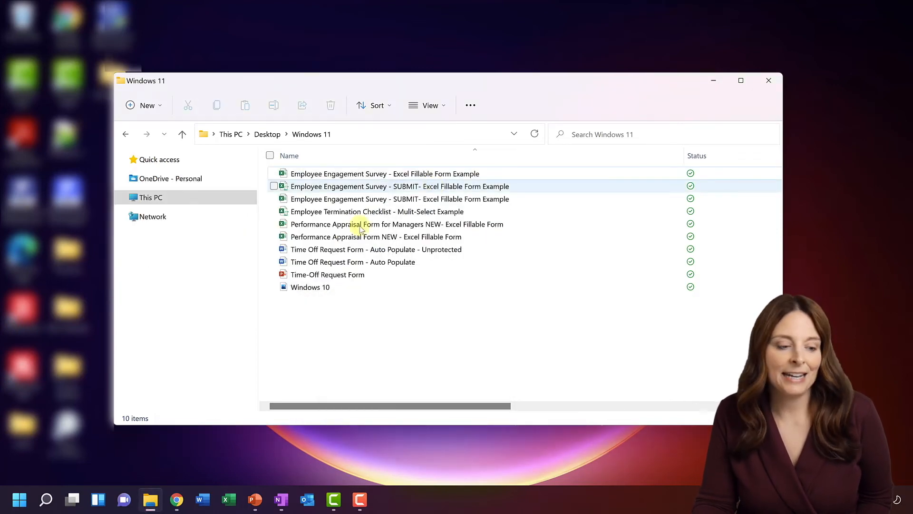
# - Set File Explorer's navigation pane to show all folders
pyautogui.rightClick(150, 243)
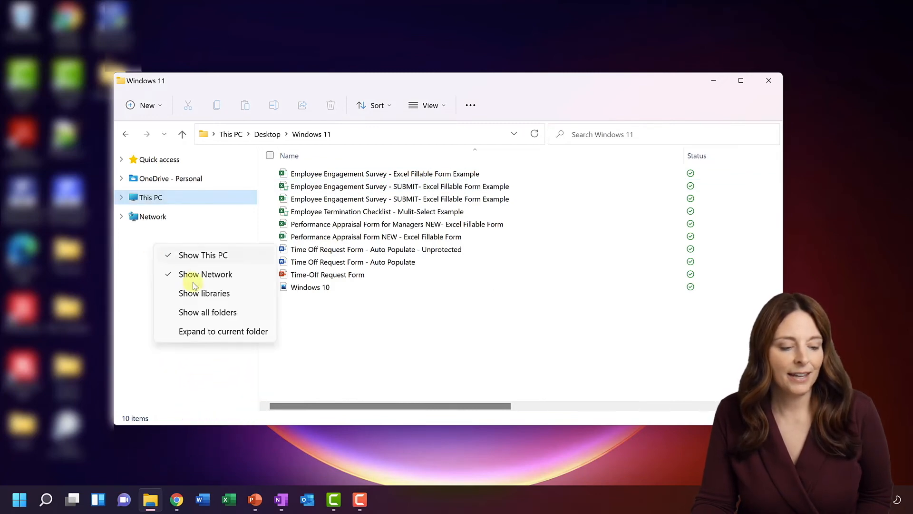
pyautogui.click(225, 312)
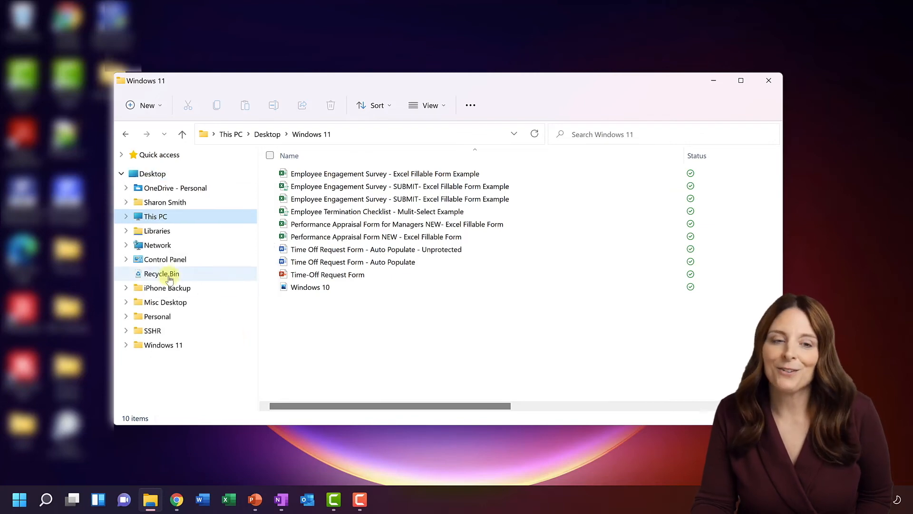
pyautogui.click(169, 276)
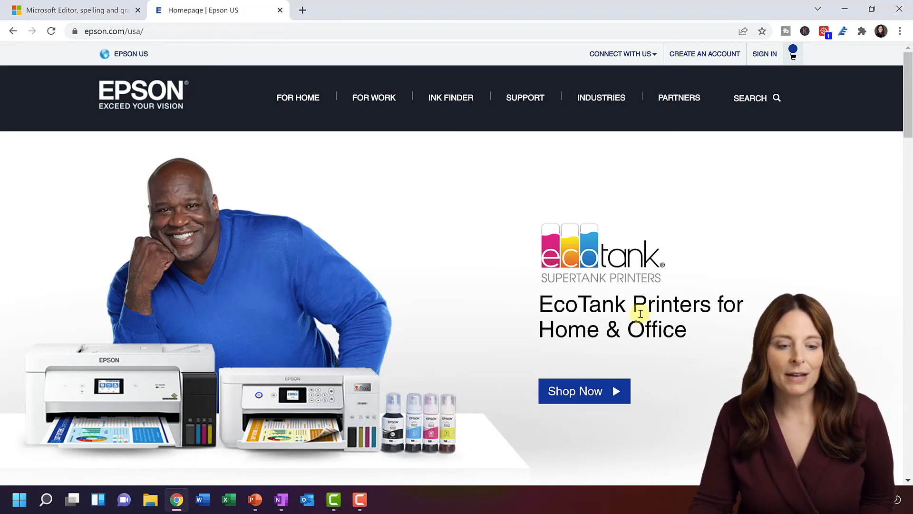
# - On the Epson website, search printer support for ET-3750 and open the Epson ET-3750 support page
pyautogui.moveTo(527, 101)
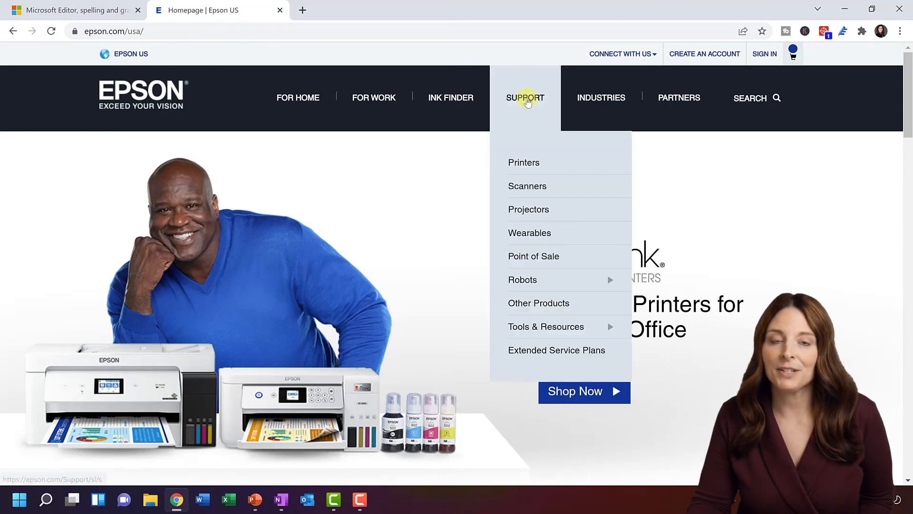
pyautogui.click(539, 166)
pyautogui.click(177, 390)
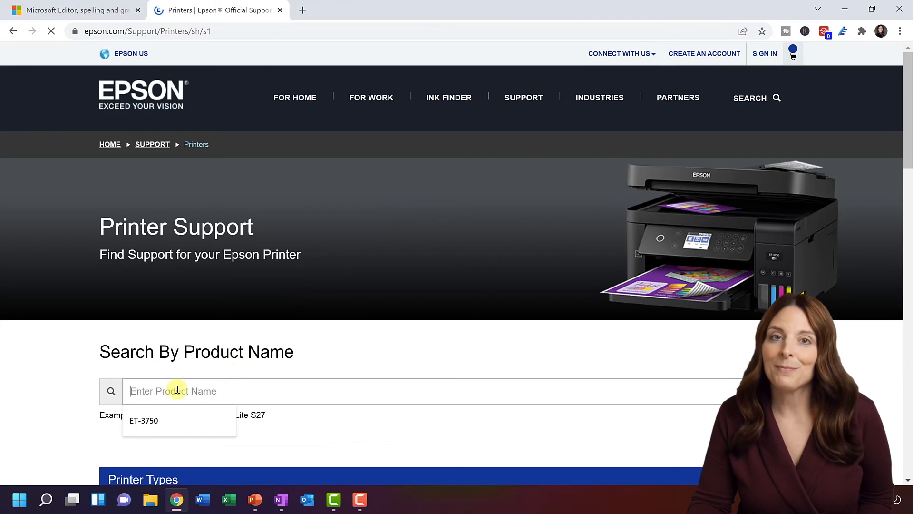
pyautogui.click(157, 421)
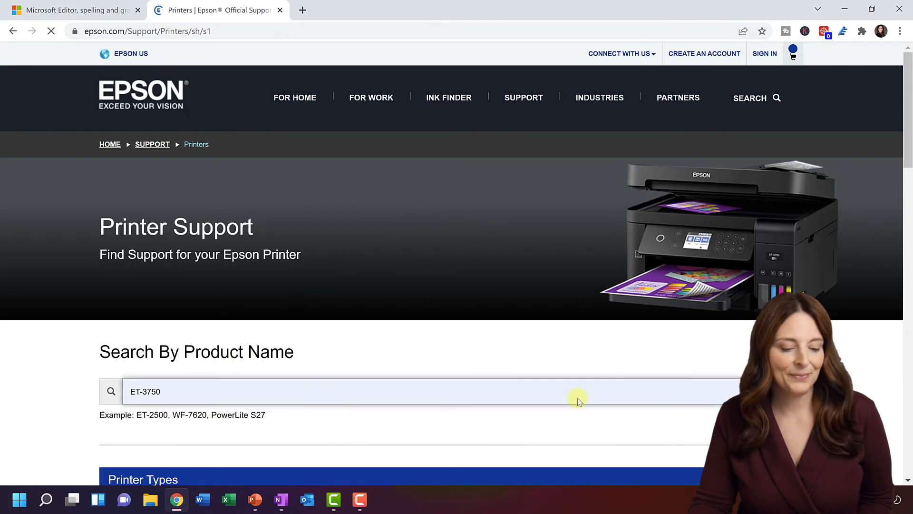
pyautogui.click(775, 391)
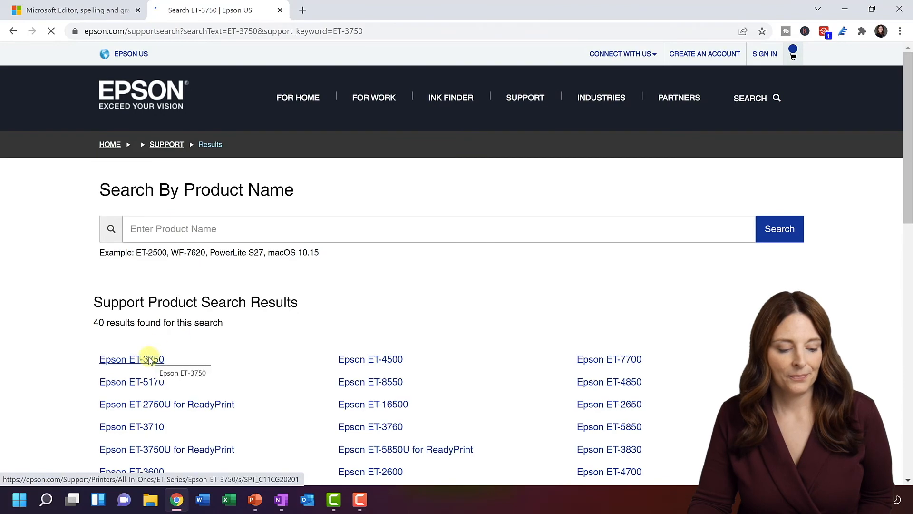
pyautogui.click(147, 359)
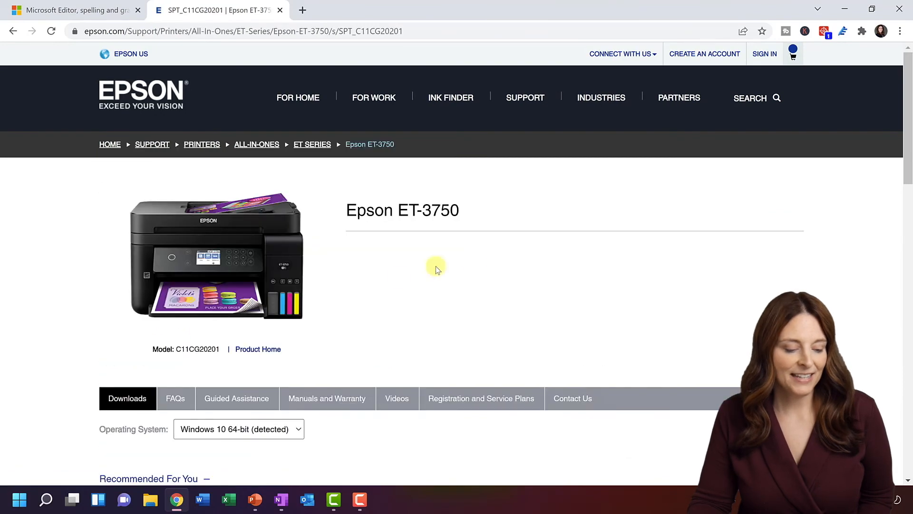
# - Set the operating system for the ET-3750 downloads to Windows 11 and bring up the recommended driver package
pyautogui.scroll(-2, 317, 370)
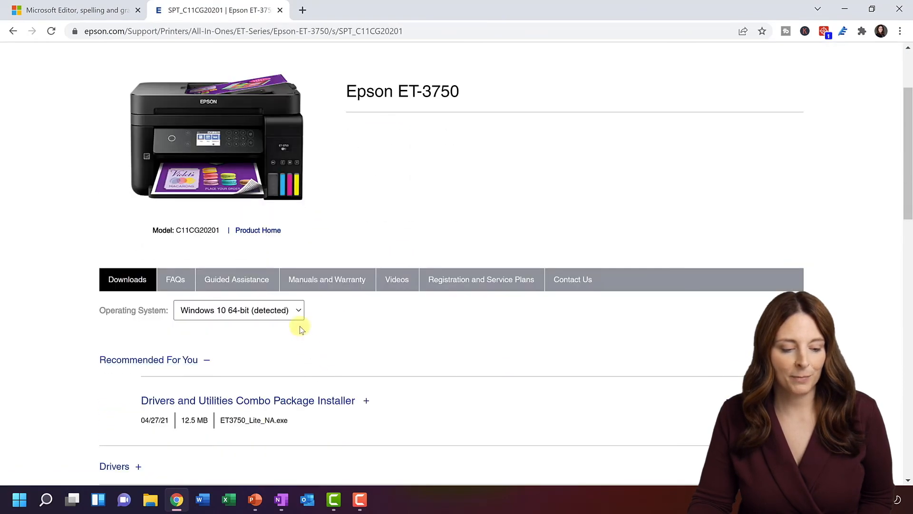
pyautogui.click(298, 312)
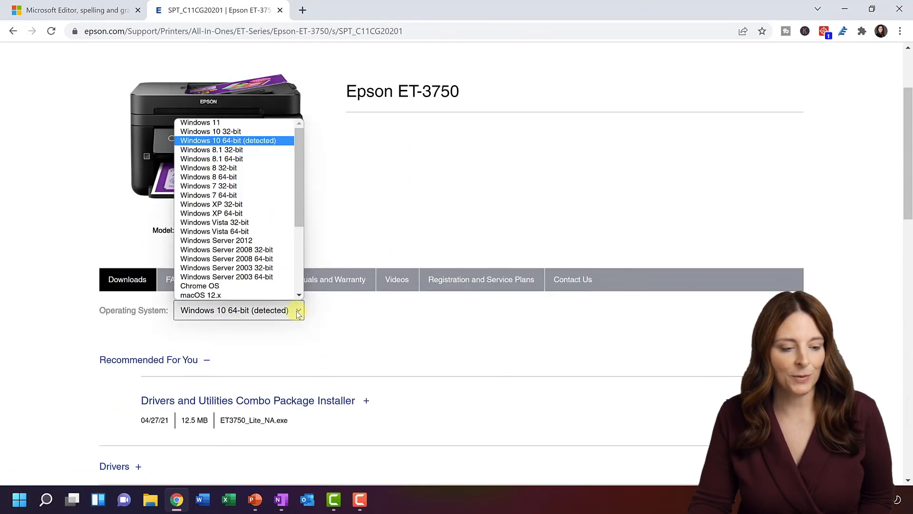
pyautogui.click(229, 123)
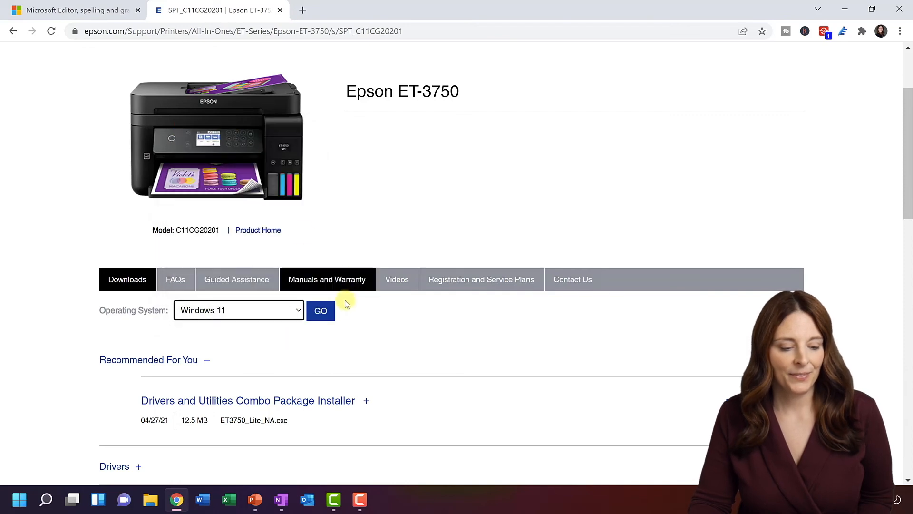
pyautogui.click(321, 310)
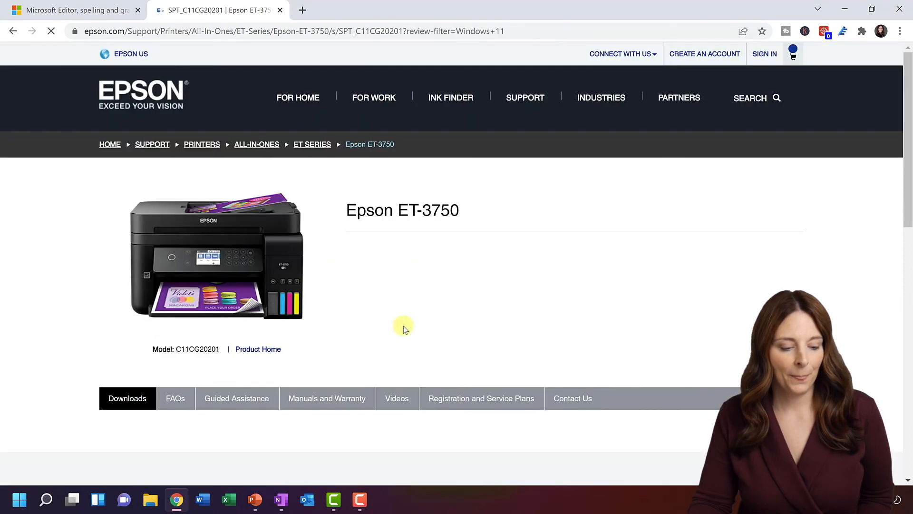
pyautogui.scroll(-3, 404, 327)
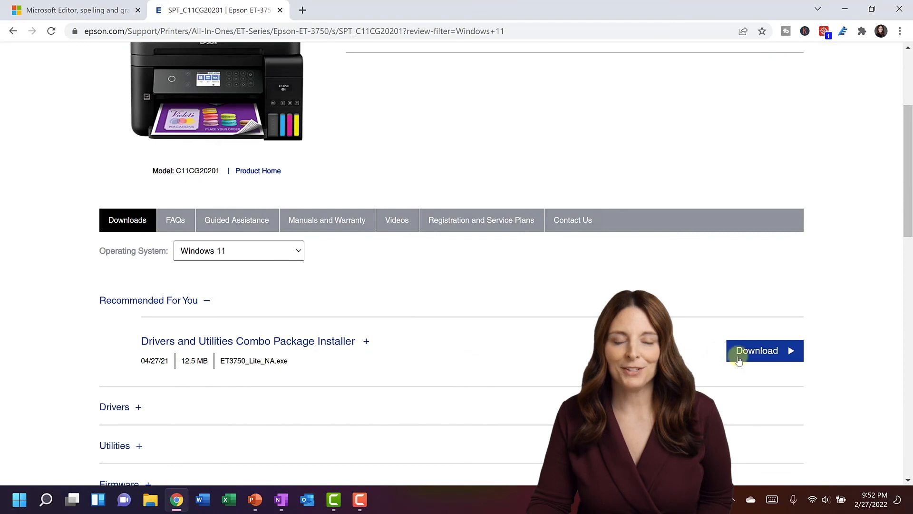